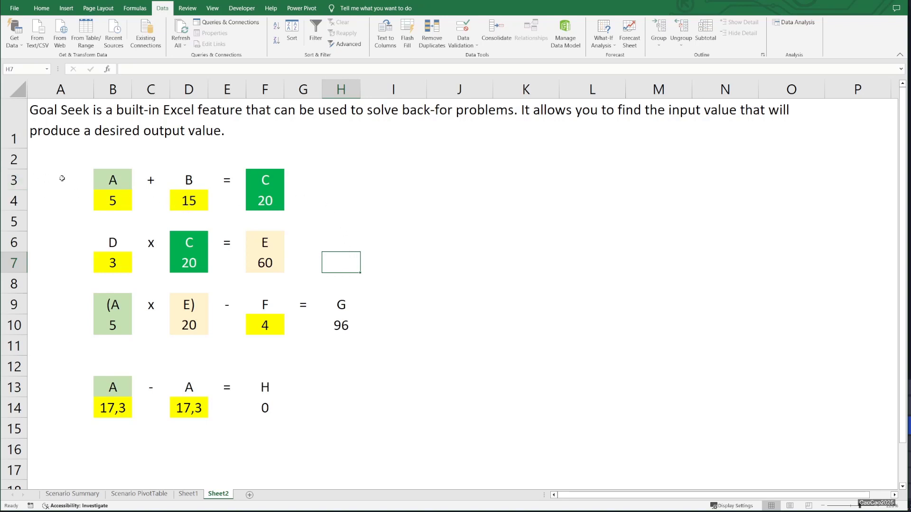
Examine the A + B = C example in rows 3 and 4, including the formula in cell F4
left_click(117, 178)
left_click(146, 179)
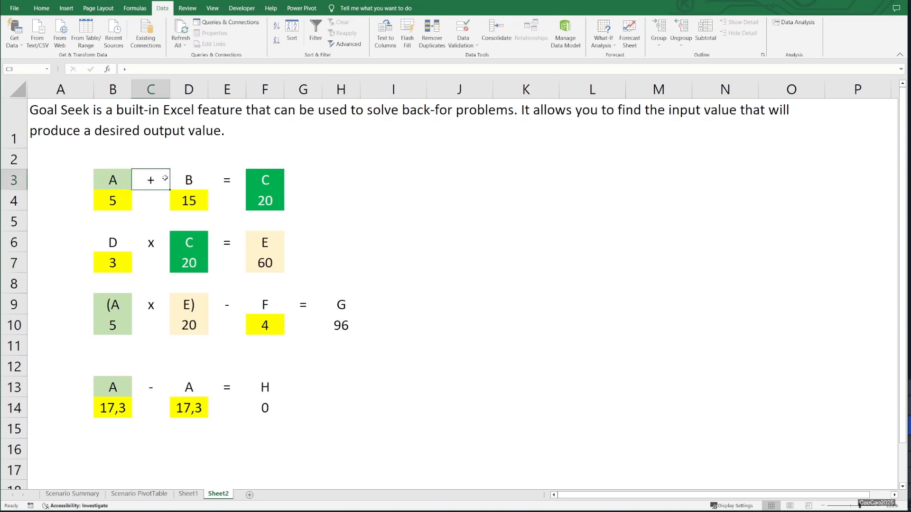
left_click(188, 179)
left_click(276, 176)
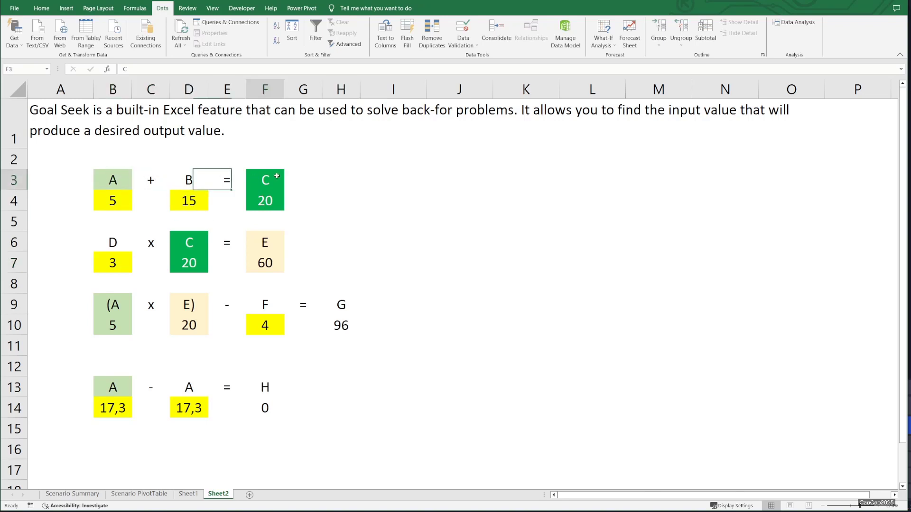
left_click(120, 200)
left_click(188, 199)
left_click(260, 201)
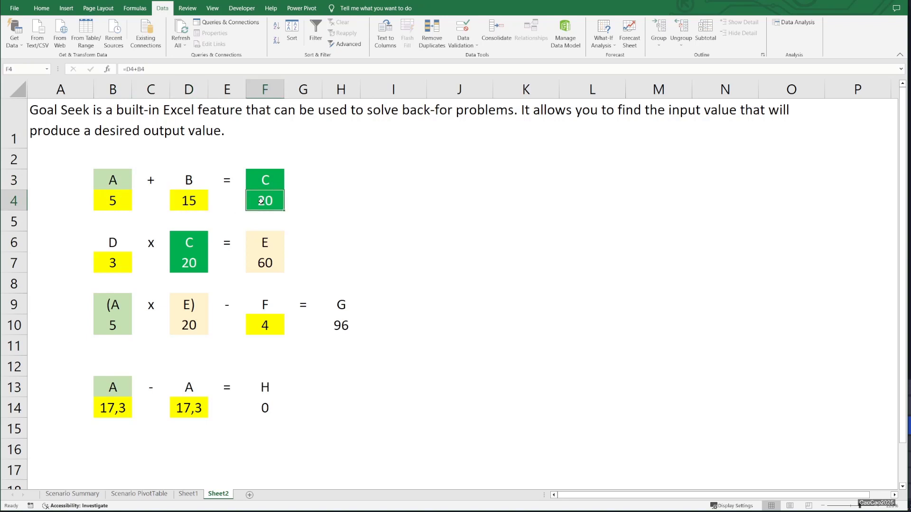
left_click(167, 66)
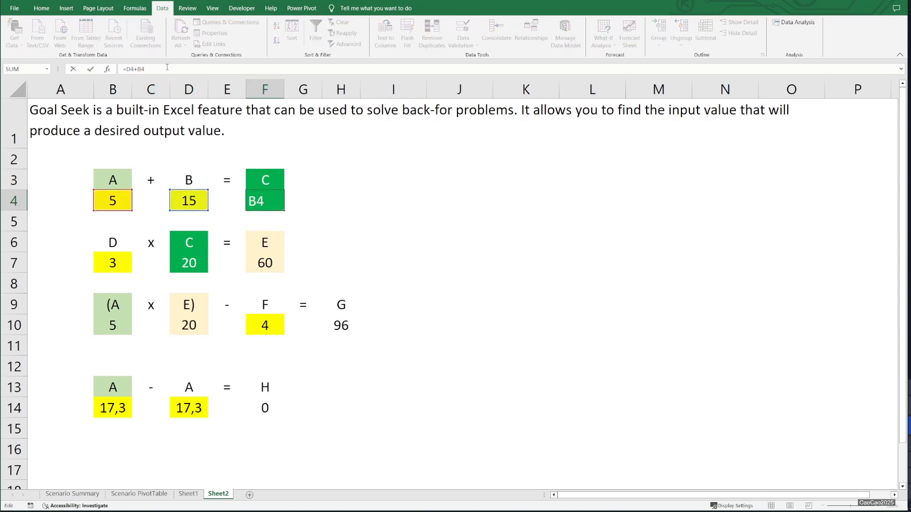
key("Escape")
double_click(267, 201)
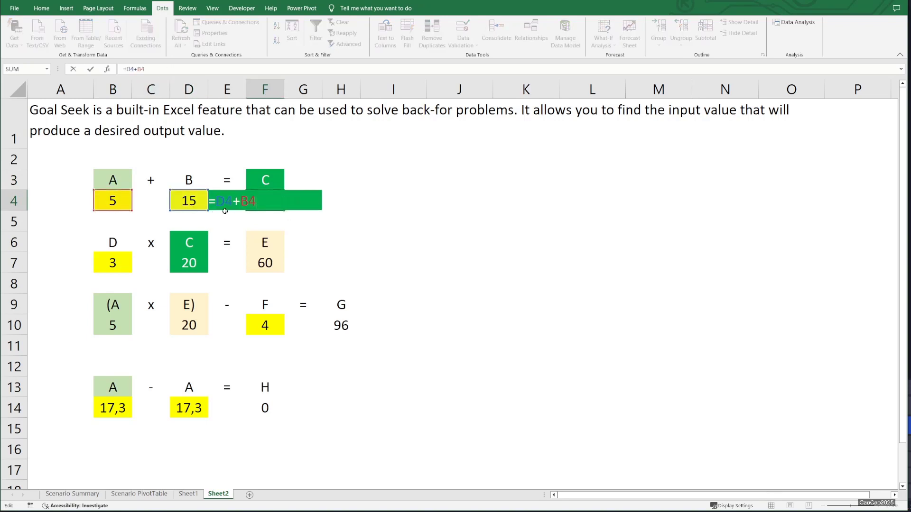
key("Escape")
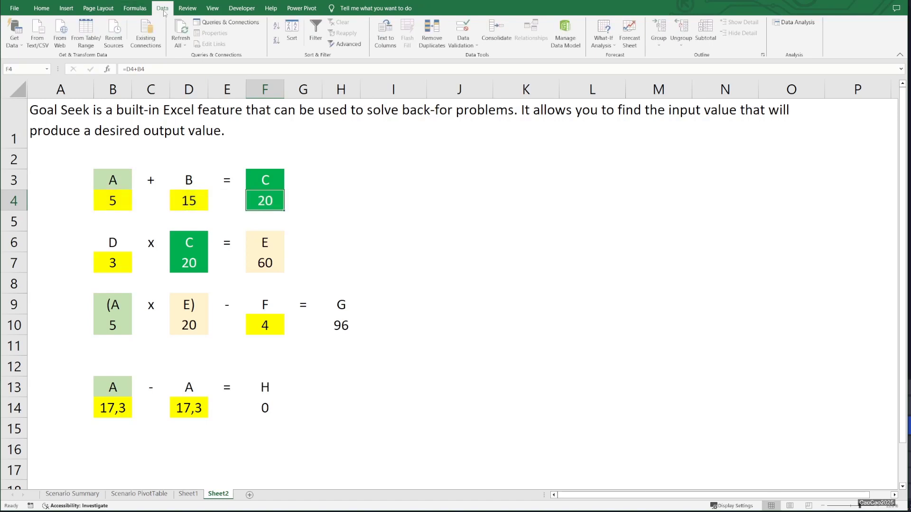
Run Goal Seek to bring C in cell F4 to 50 by changing A in cell B4, and check both cells
left_click(603, 42)
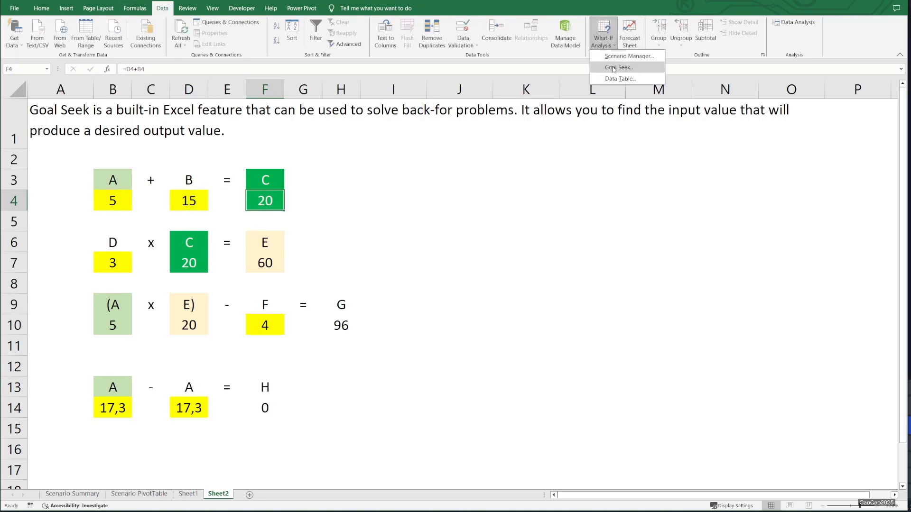
left_click(613, 68)
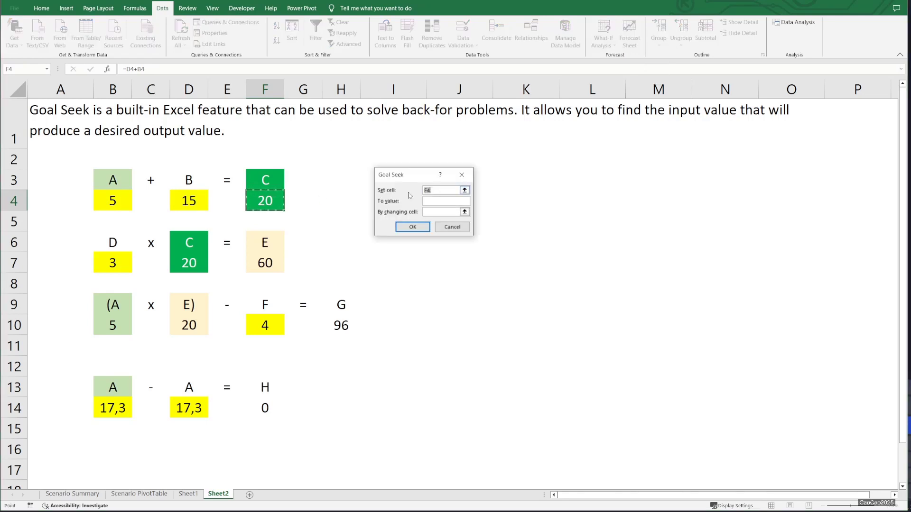
left_click(440, 201)
type("50")
left_click(464, 212)
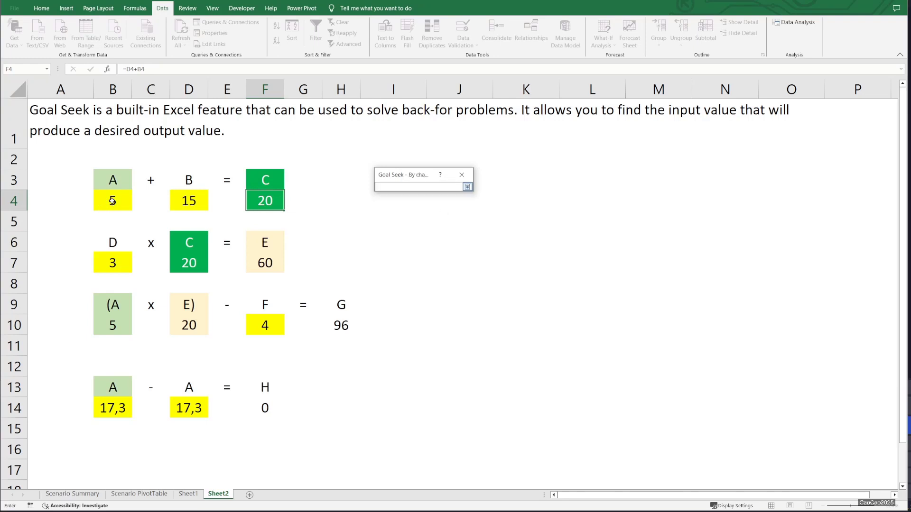
left_click(112, 201)
left_click(467, 188)
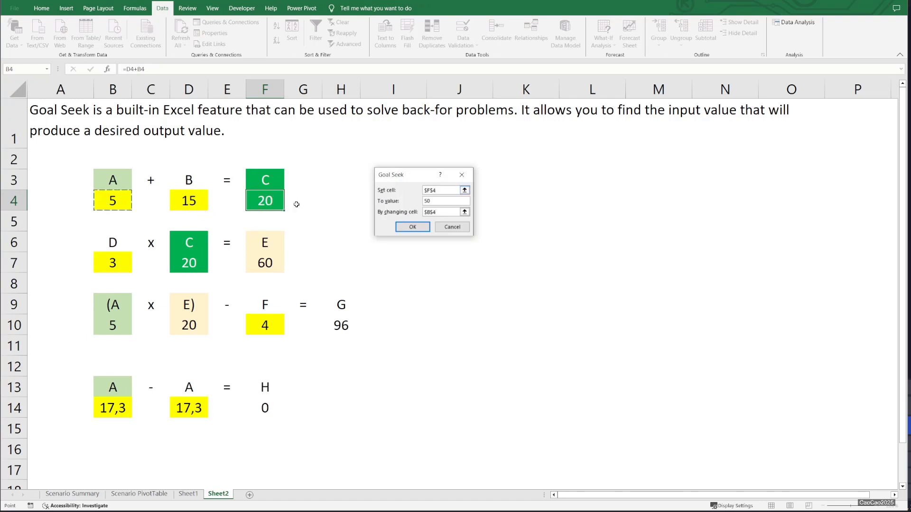
left_click(410, 227)
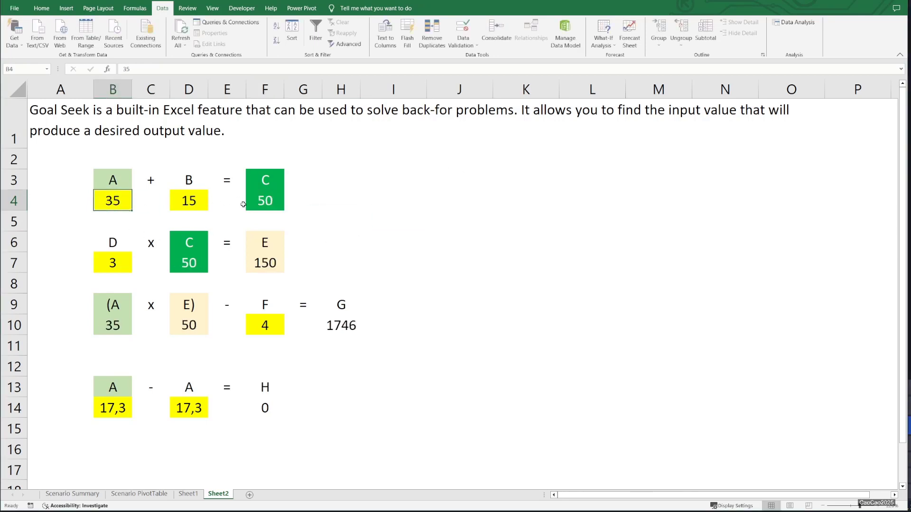
left_click(267, 201)
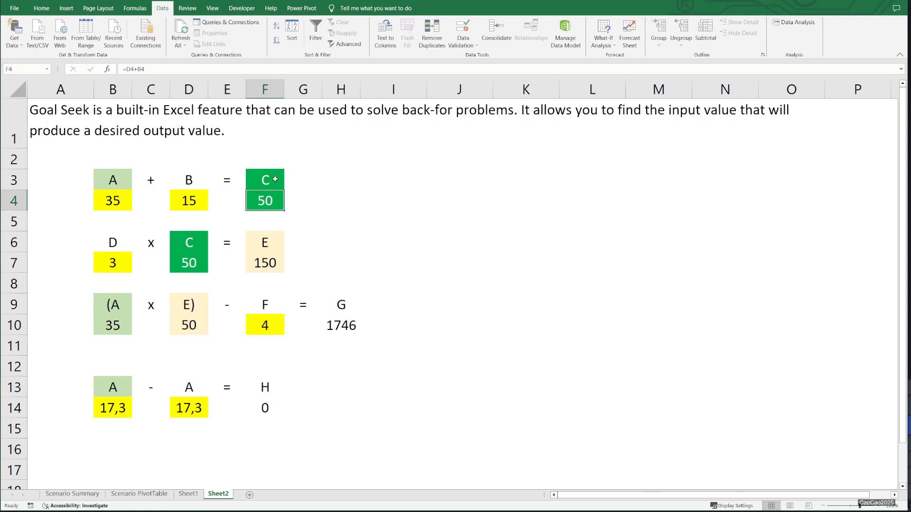
left_click(116, 196)
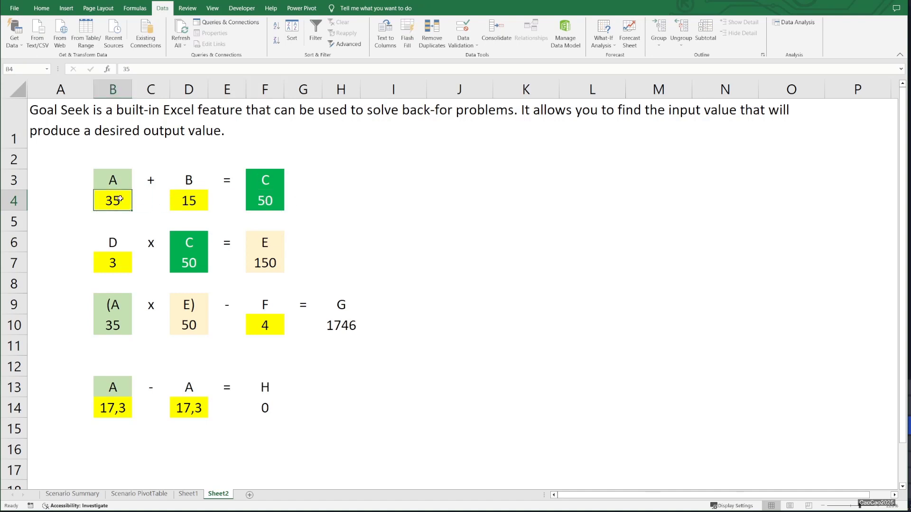
Run Goal Seek to bring C in cell F4 to 40 by changing B in cell D4
left_click(264, 204)
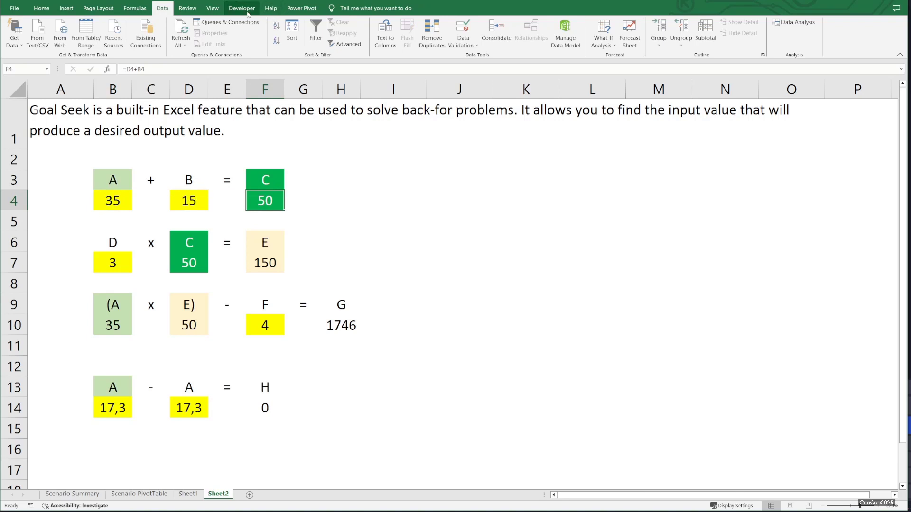
left_click(659, 41)
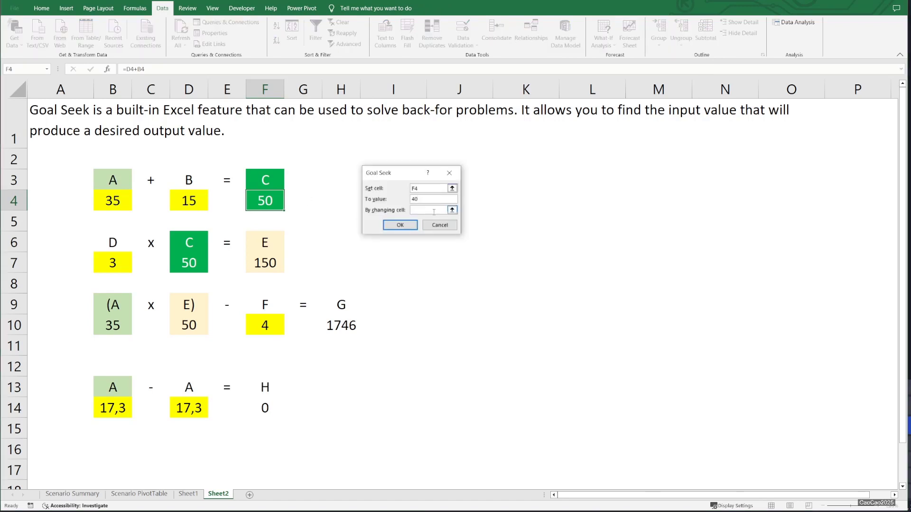
left_click(188, 197)
left_click(400, 225)
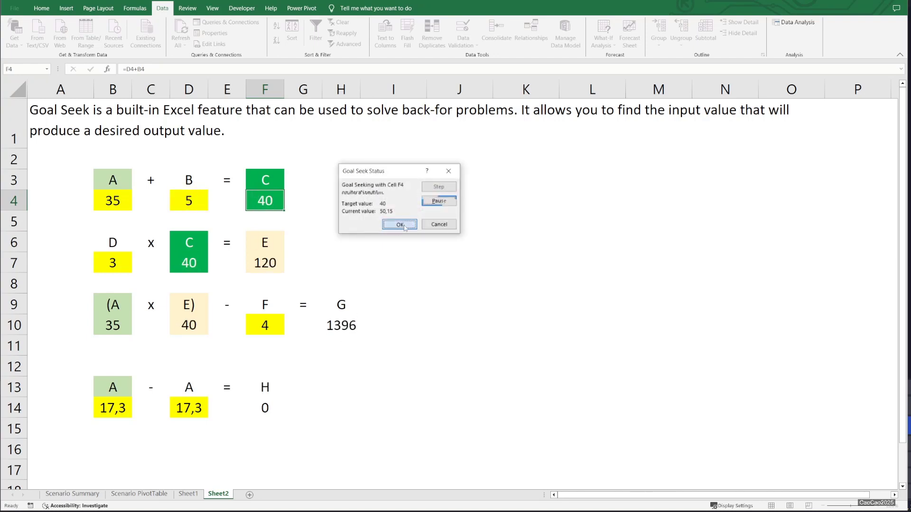
left_click(399, 225)
left_click(404, 227)
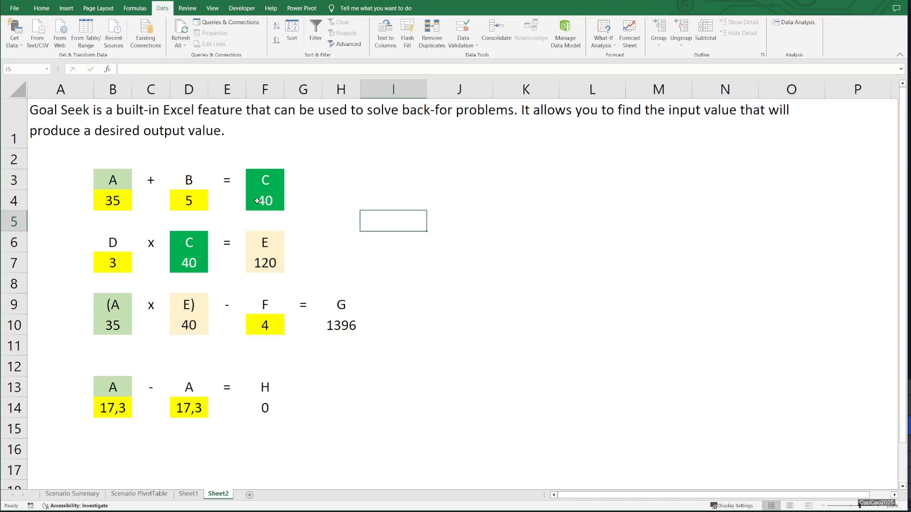
Run Goal Seek to bring E in cell F7 to 200 by changing A in cell B4
left_click(266, 243)
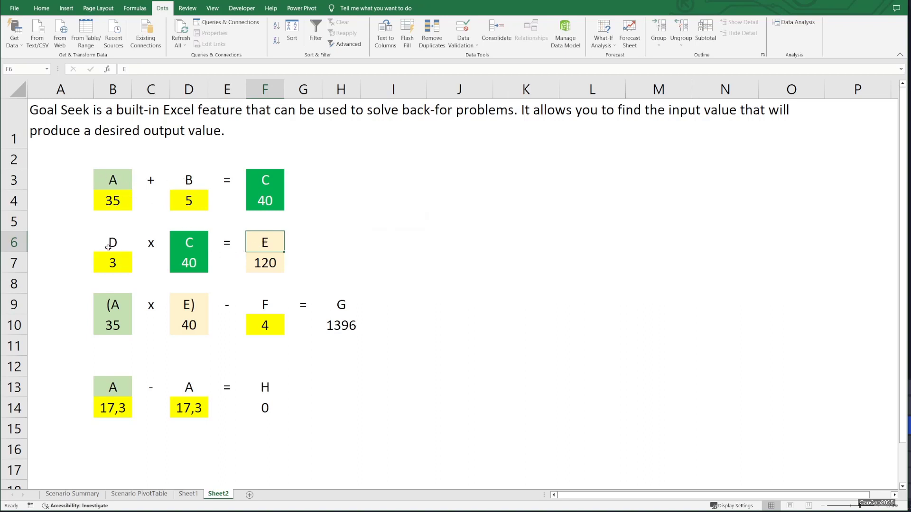
left_click(263, 266)
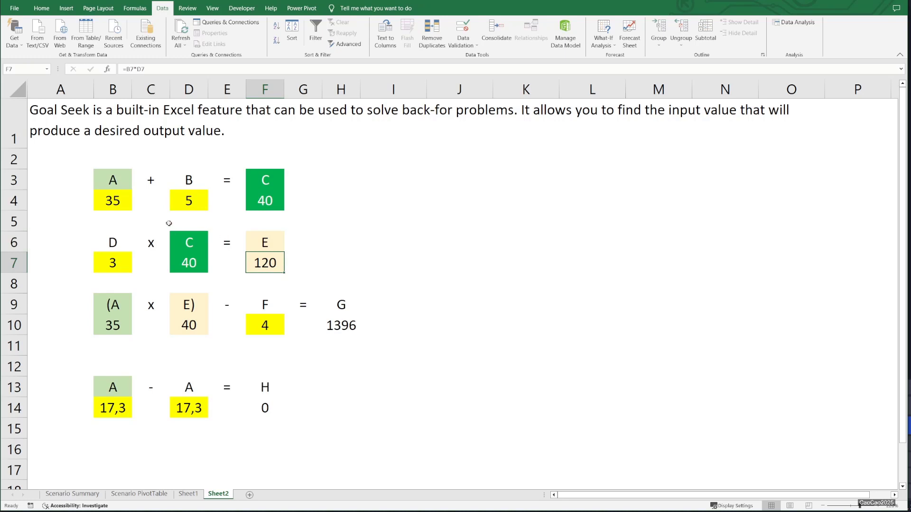
left_click(116, 201)
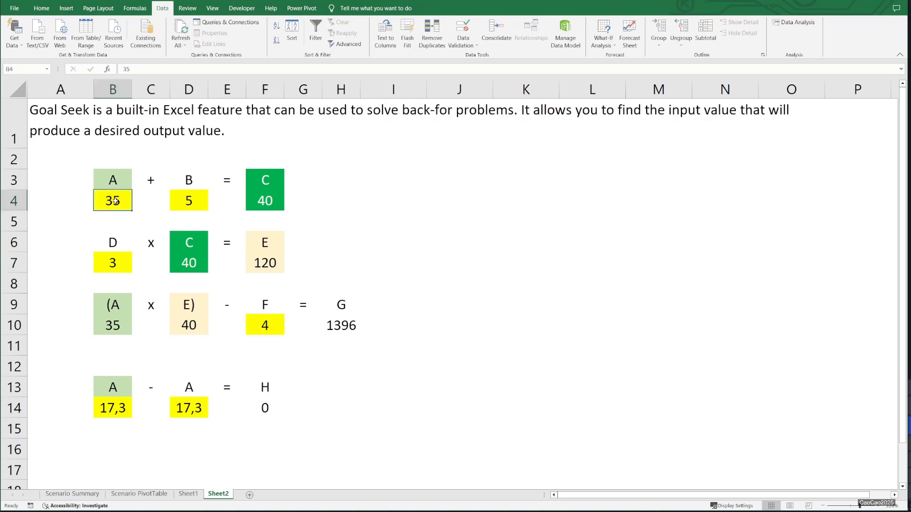
left_click(266, 260)
left_click(601, 46)
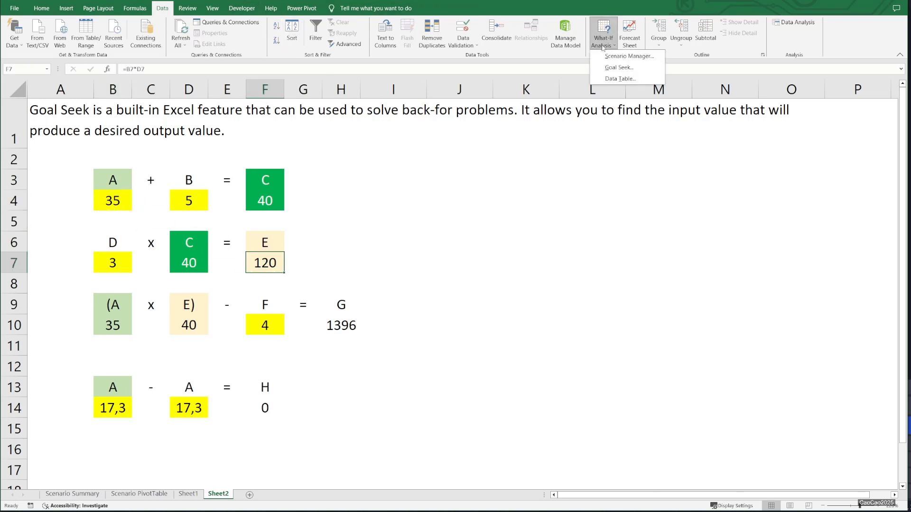
left_click(617, 67)
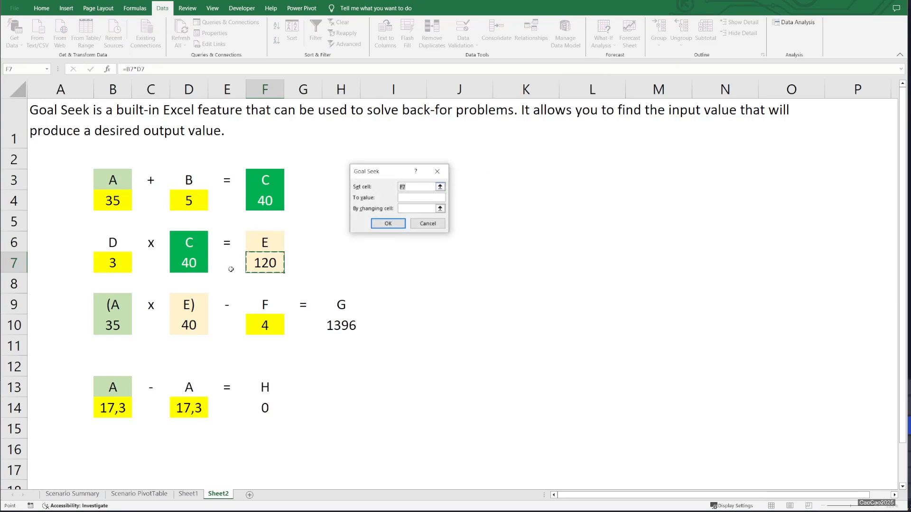
left_click(272, 263)
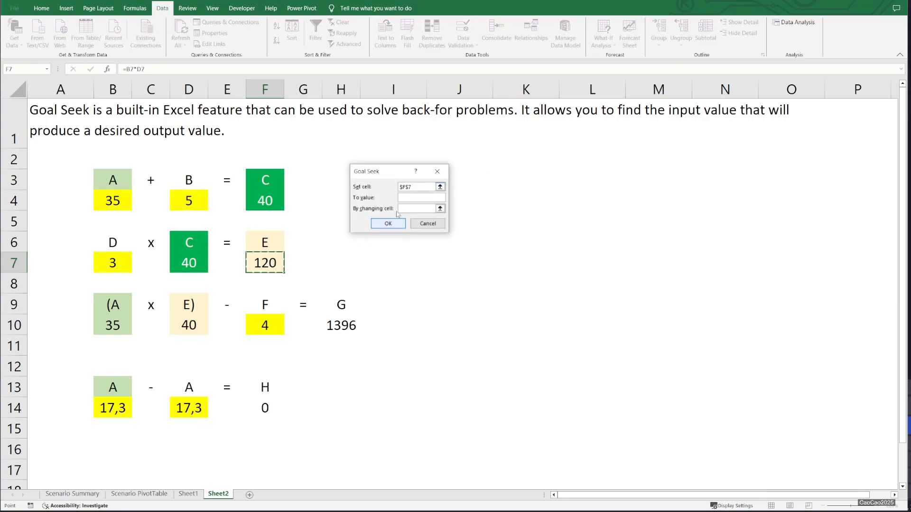
left_click(410, 197)
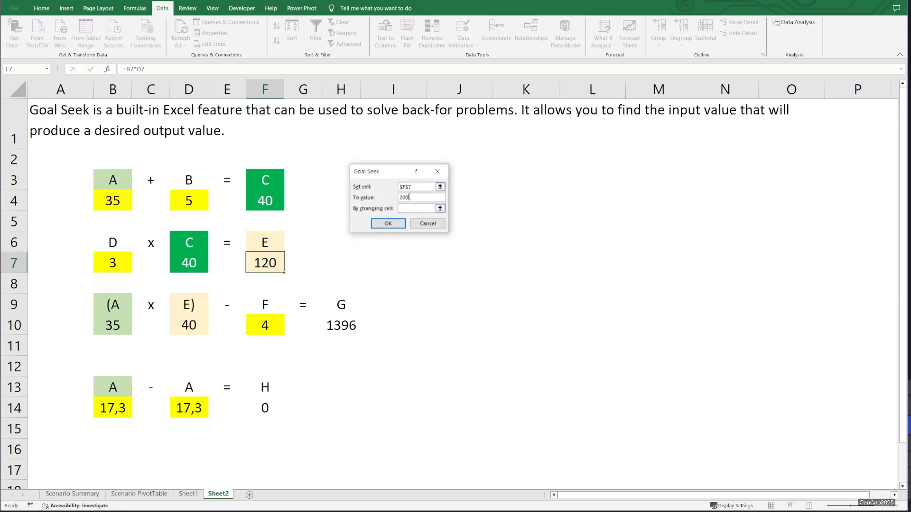
left_click(439, 209)
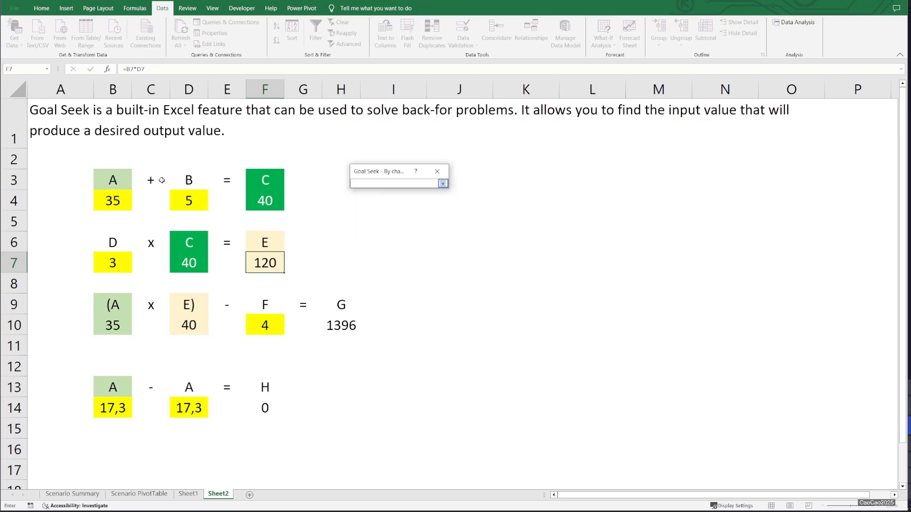
left_click(128, 200)
left_click(442, 183)
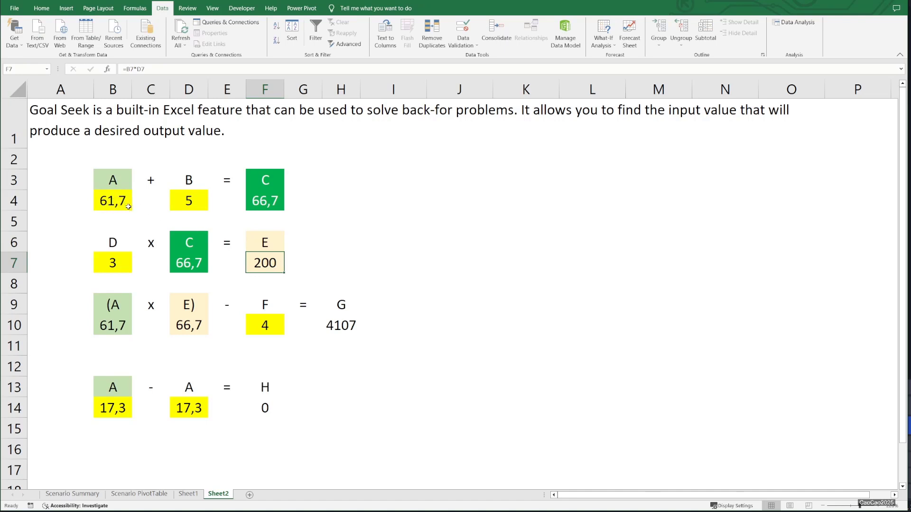
Run Goal Seek to bring G in cell H10 to 3000 by changing A in cell B4, and check B4's exact value
left_click(340, 326)
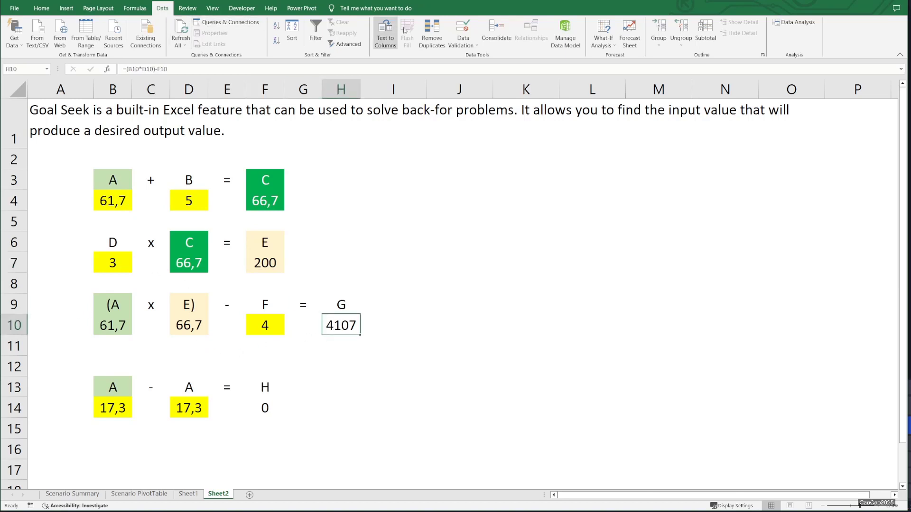
left_click(603, 33)
left_click(612, 66)
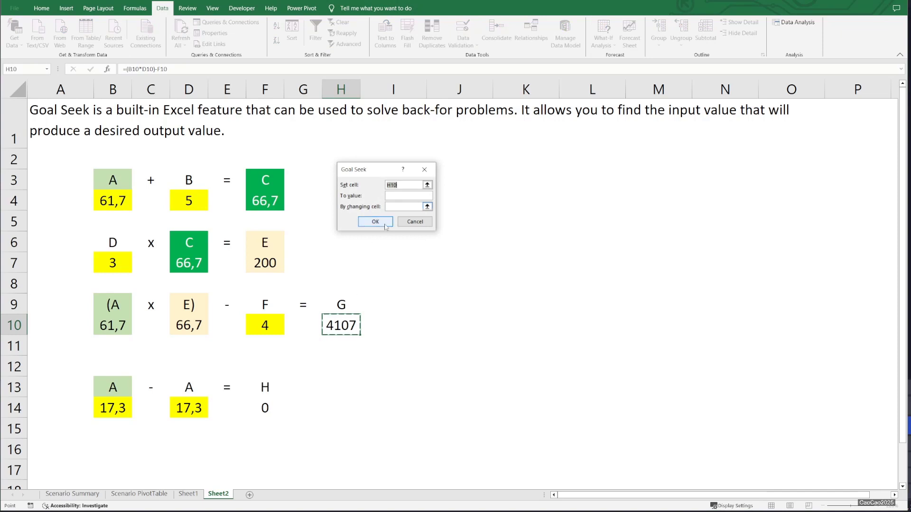
left_click(400, 196)
left_click(402, 207)
left_click(116, 201)
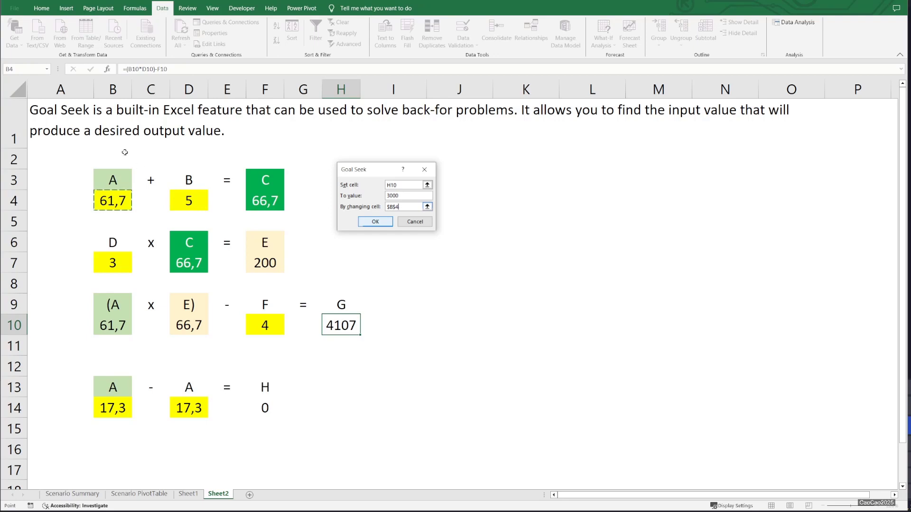
left_click(381, 223)
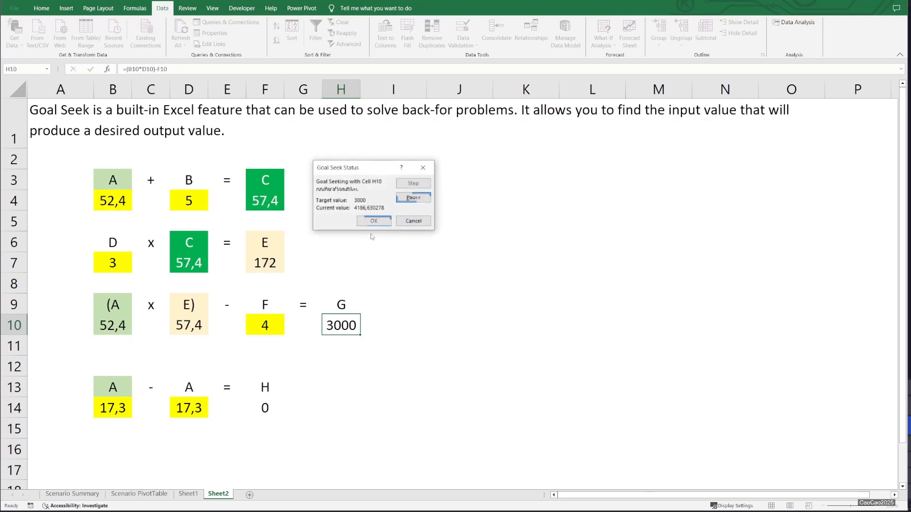
left_click(374, 221)
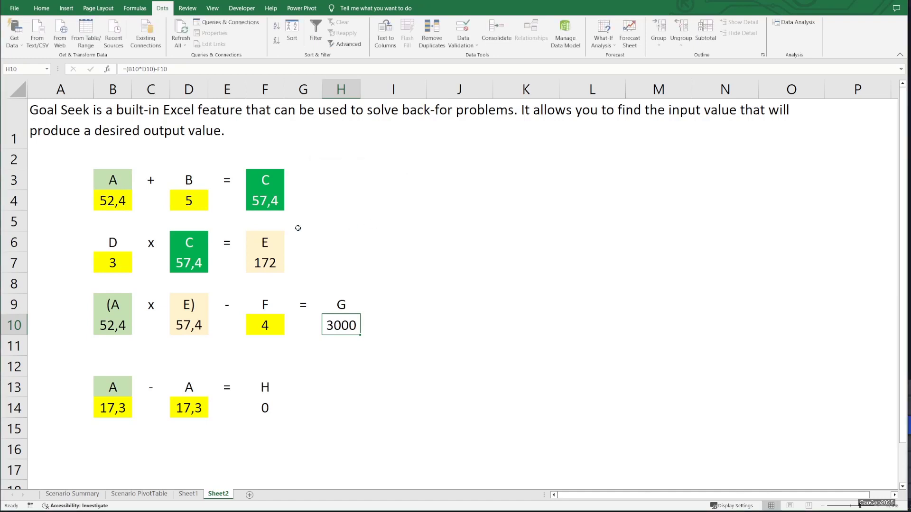
left_click(121, 200)
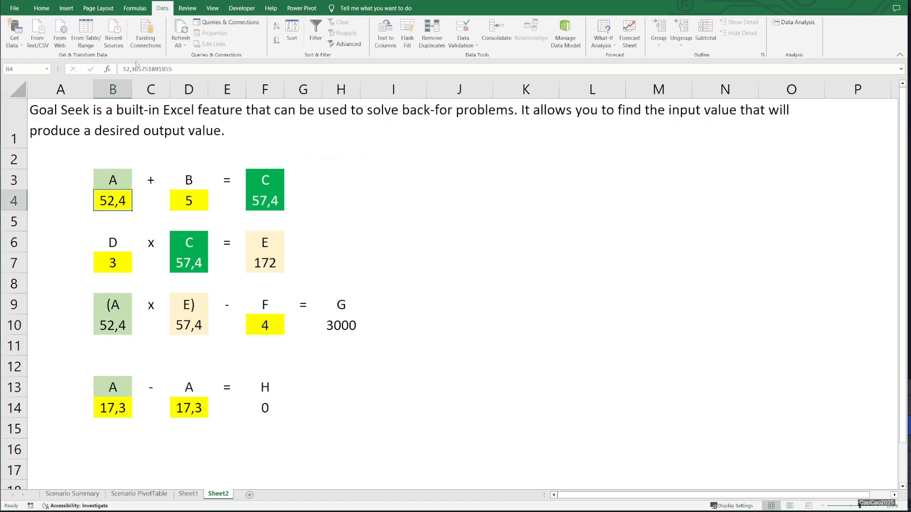
Show more decimal places for G in cell H10 and fit column H to its contents
left_click(328, 323)
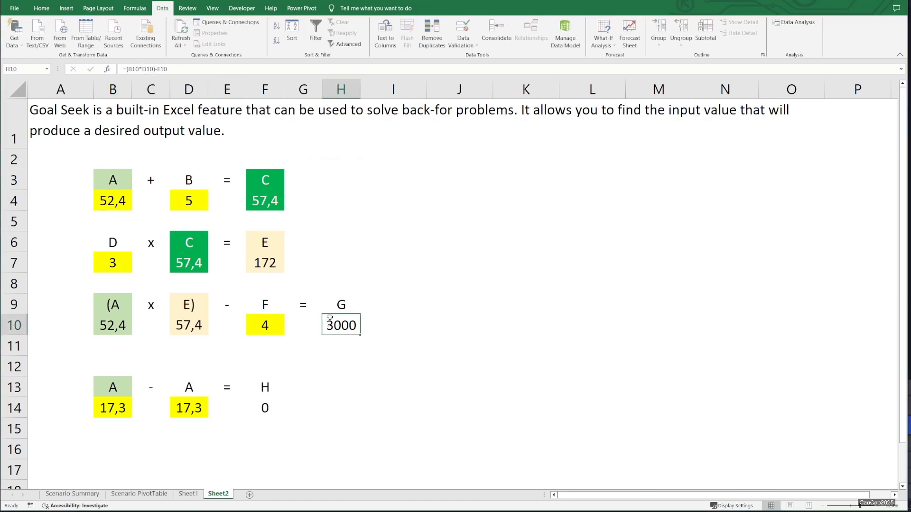
left_click(42, 8)
left_click(386, 41)
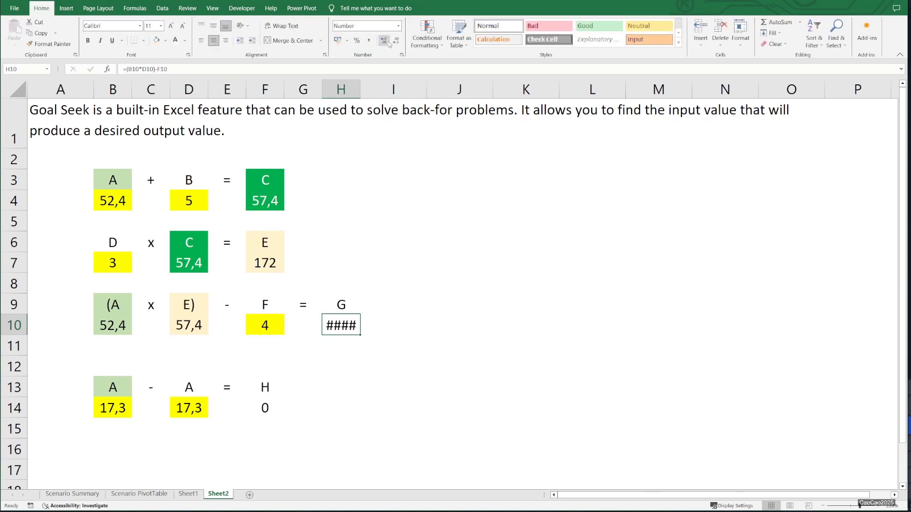
left_click(359, 91)
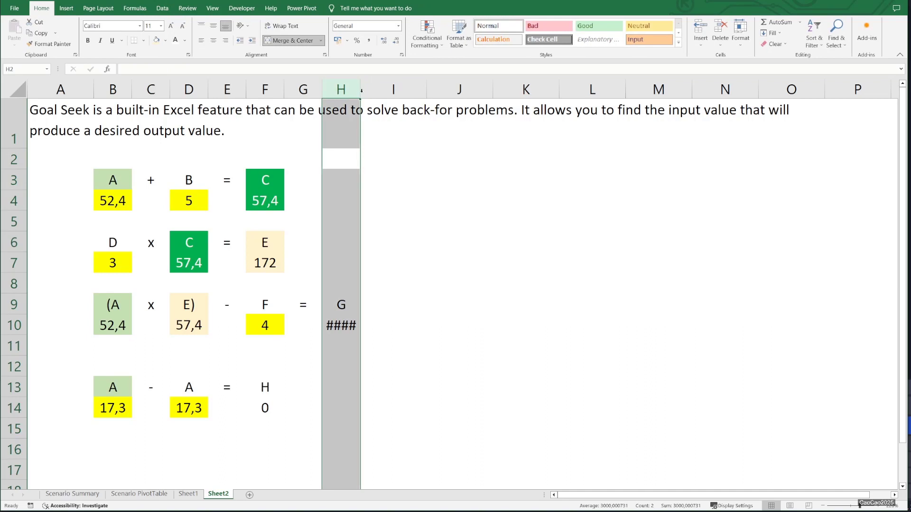
double_click(361, 90)
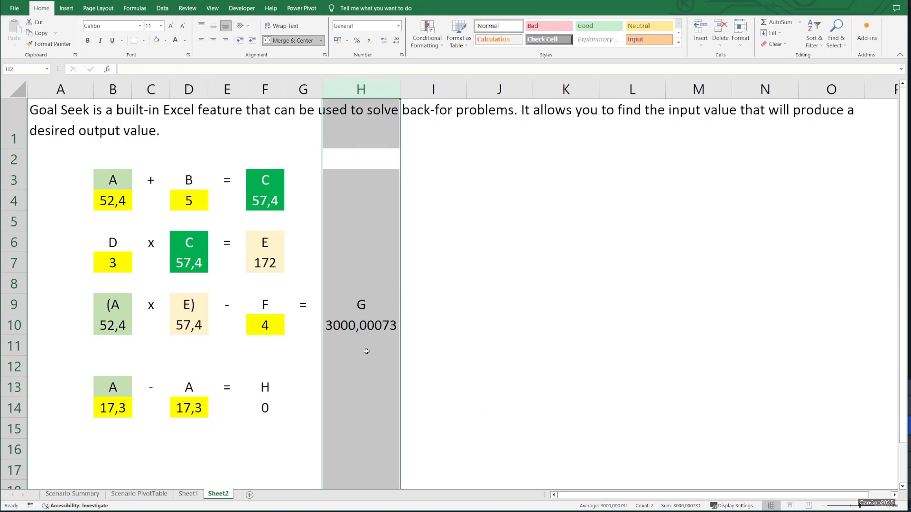
left_click(356, 330)
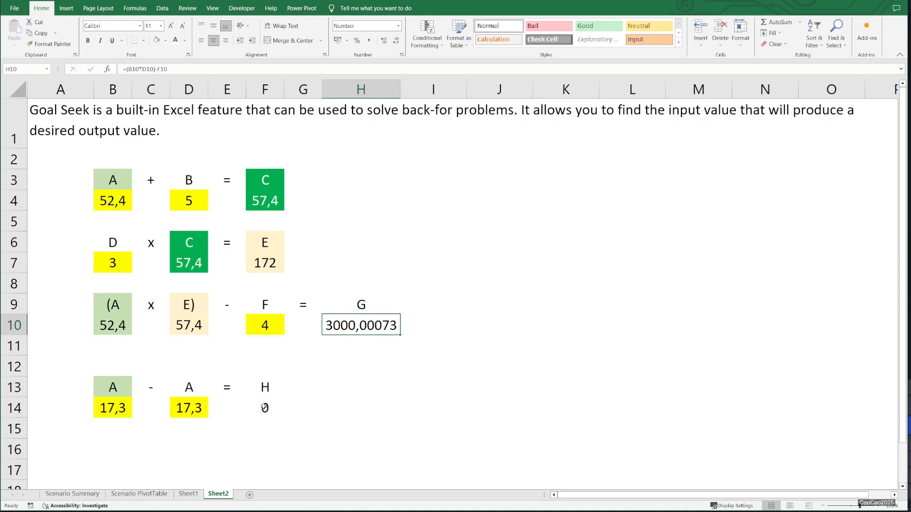
Examine the A - A = H example in rows 13 and 14, including the contents of B14 and F14
left_click(117, 388)
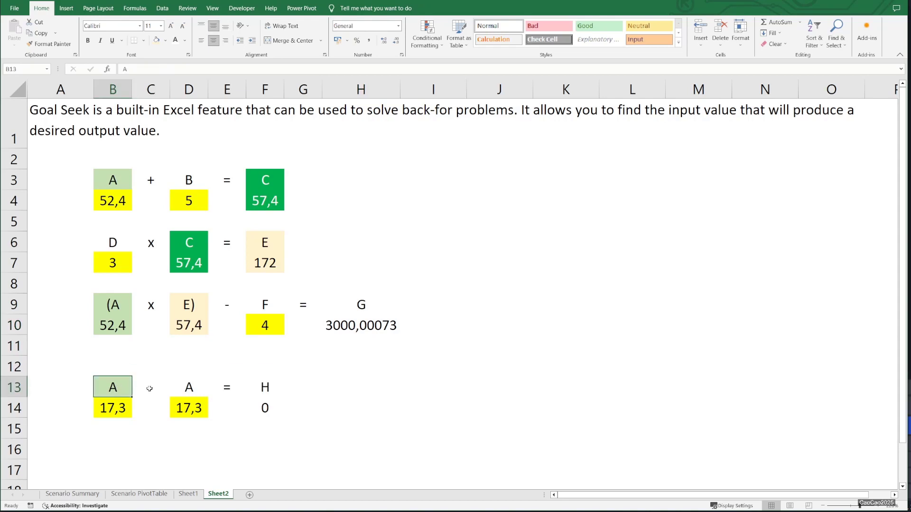
left_click(150, 389)
left_click(190, 388)
left_click(255, 405)
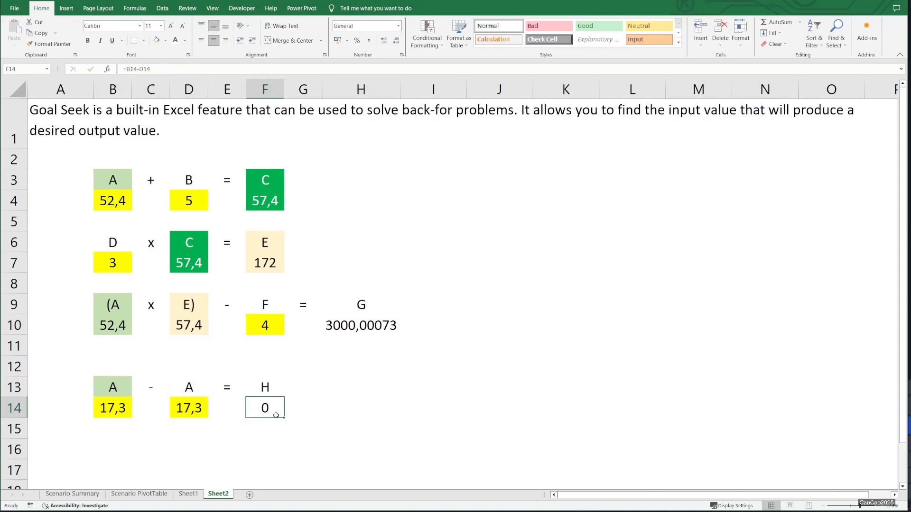
left_click(112, 406)
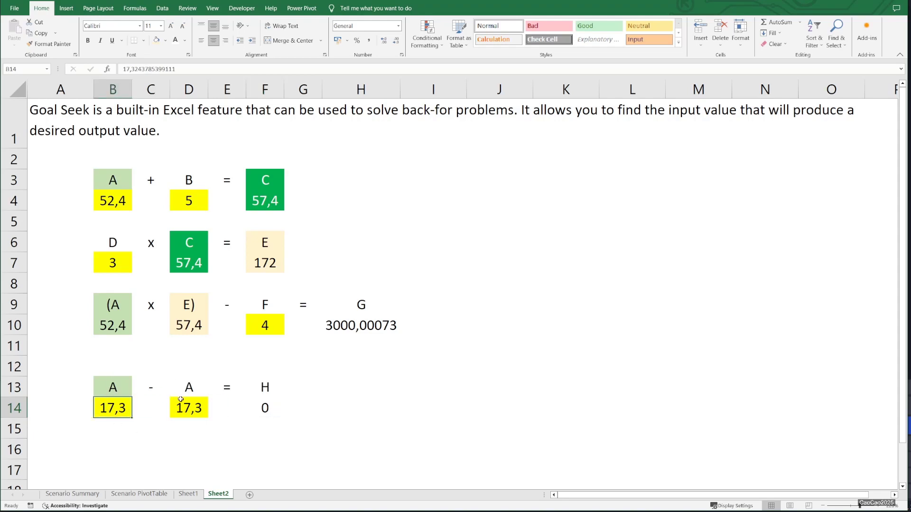
left_click(260, 409)
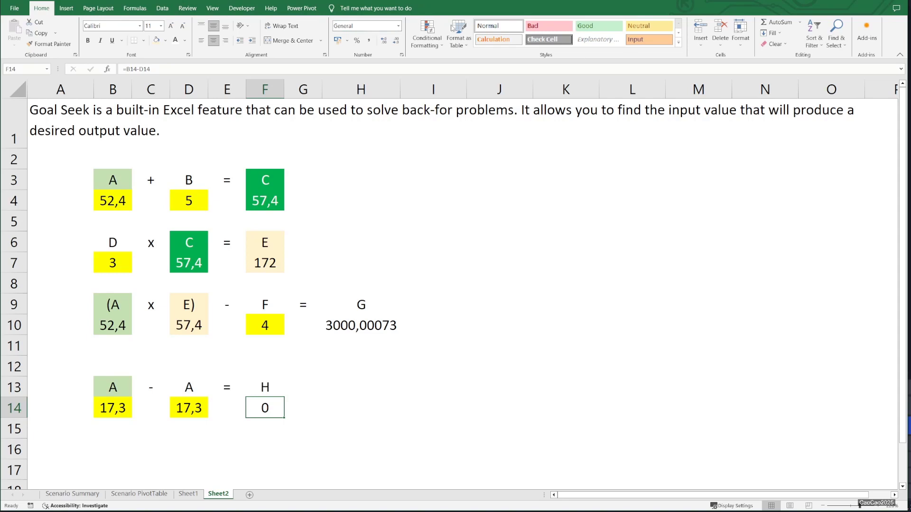
Try Goal Seek to bring H in cell F14 to 2 by changing A in cell B14, and discard the result
left_click(162, 9)
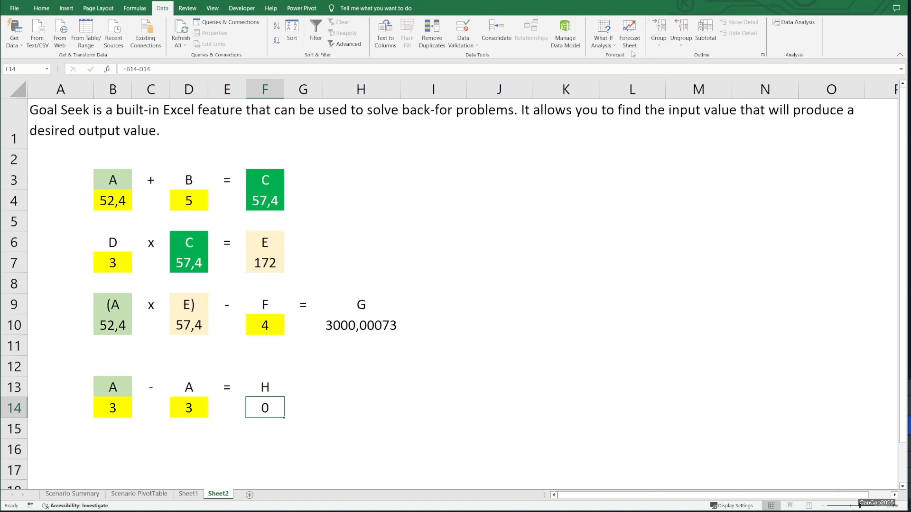
left_click(603, 42)
left_click(616, 70)
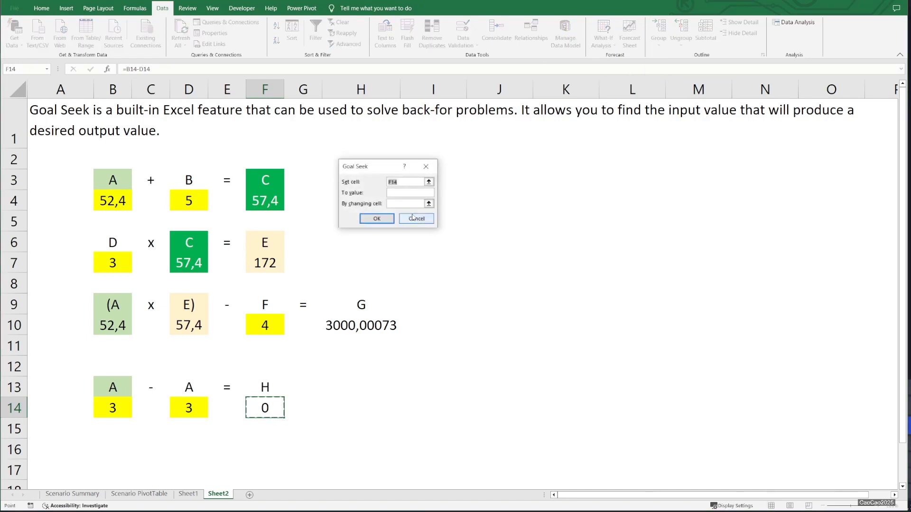
left_click(409, 192)
left_click(429, 181)
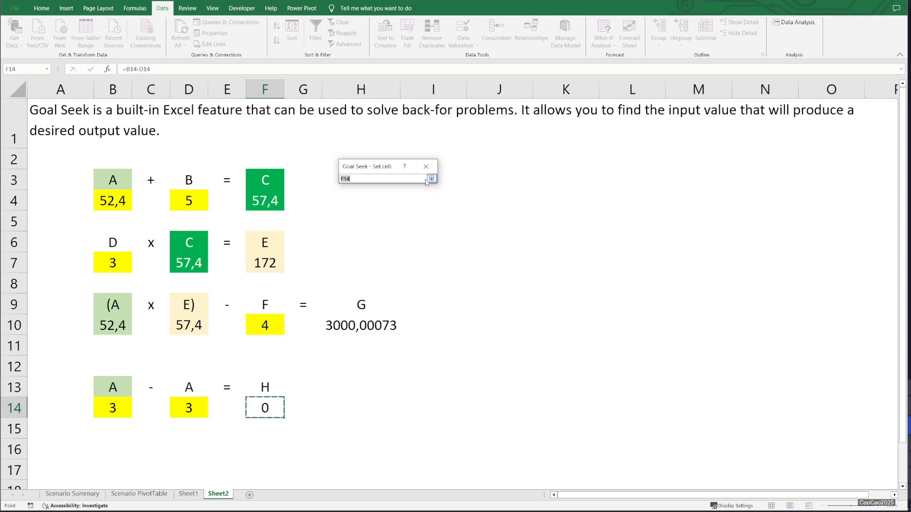
left_click(266, 411)
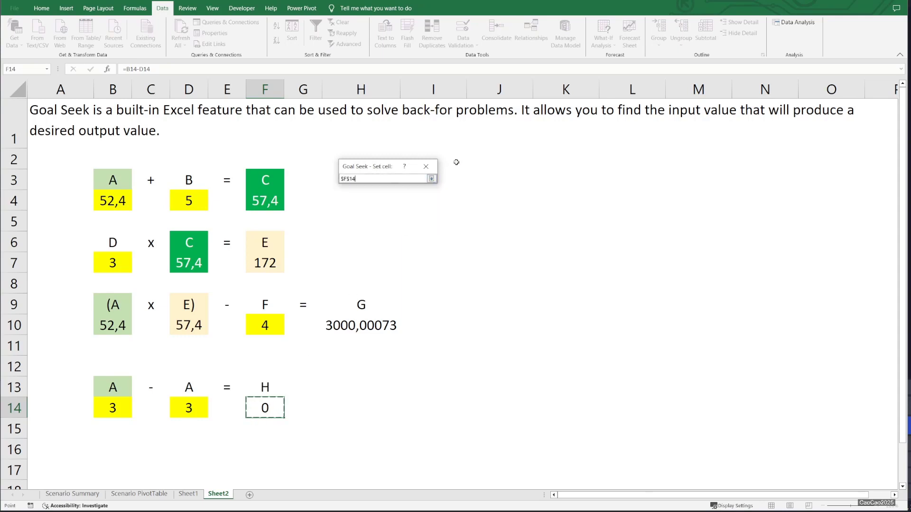
left_click(431, 179)
left_click(404, 192)
type("2")
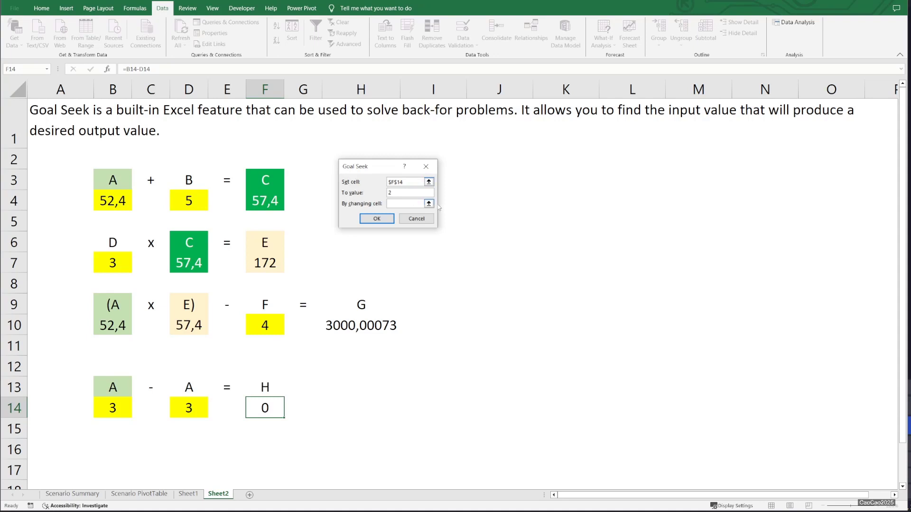
left_click(428, 203)
left_click(122, 401)
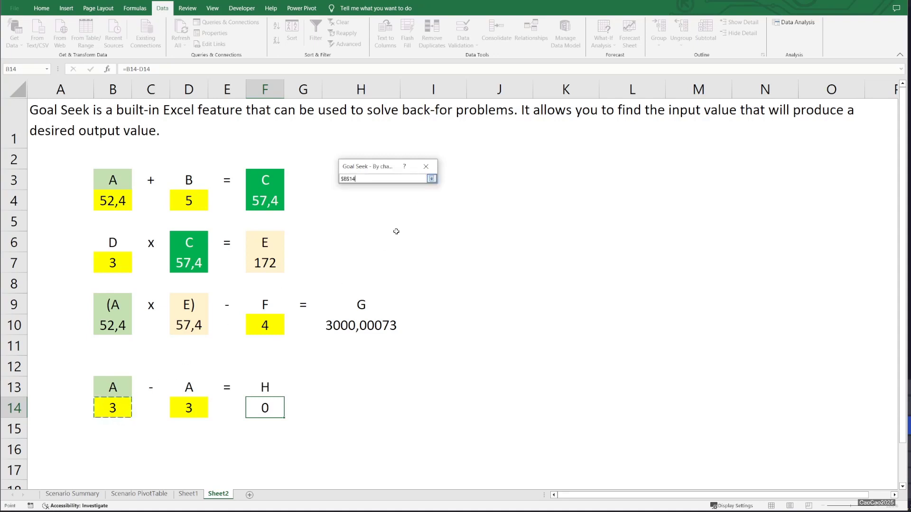
left_click(431, 179)
left_click(379, 223)
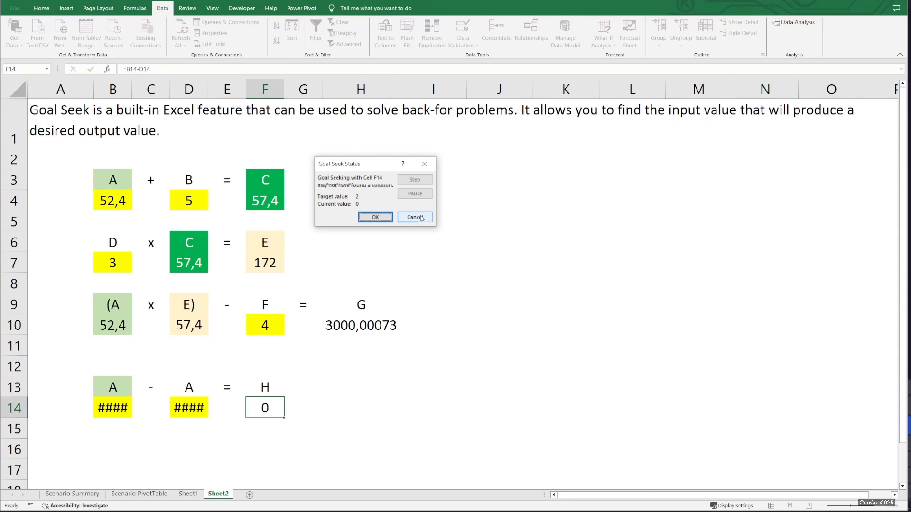
left_click(414, 217)
left_click_drag(112, 392, 260, 401)
left_click(261, 401)
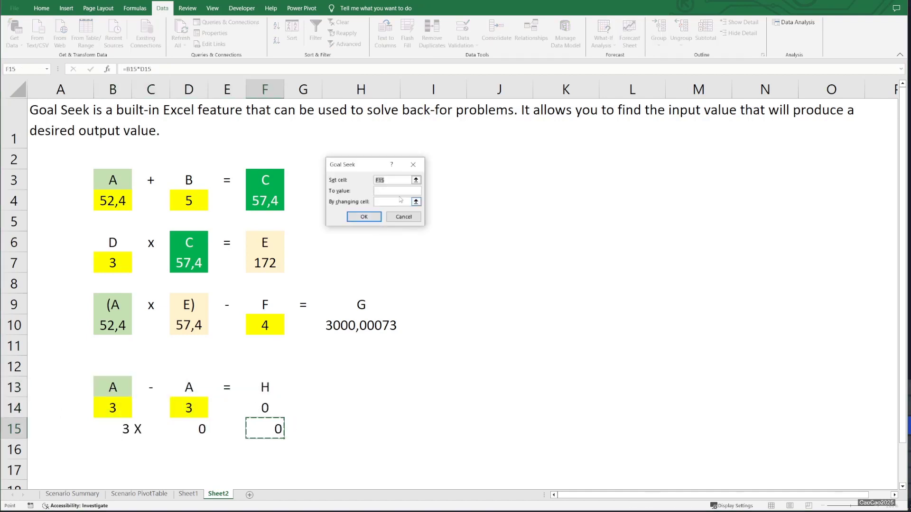
Try Goal Seek to bring the product in cell F15 to 1 by changing cell B15, and discard the result
left_click(396, 191)
left_click(416, 202)
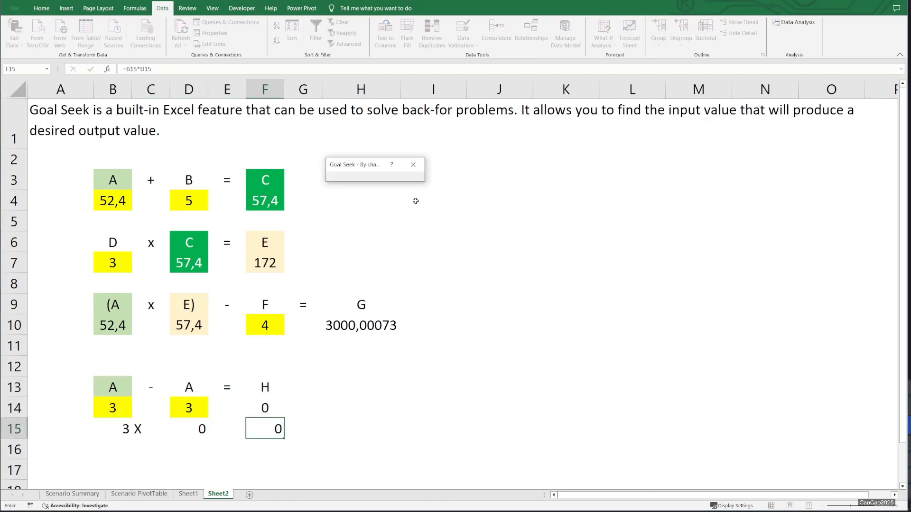
left_click(114, 429)
left_click(418, 176)
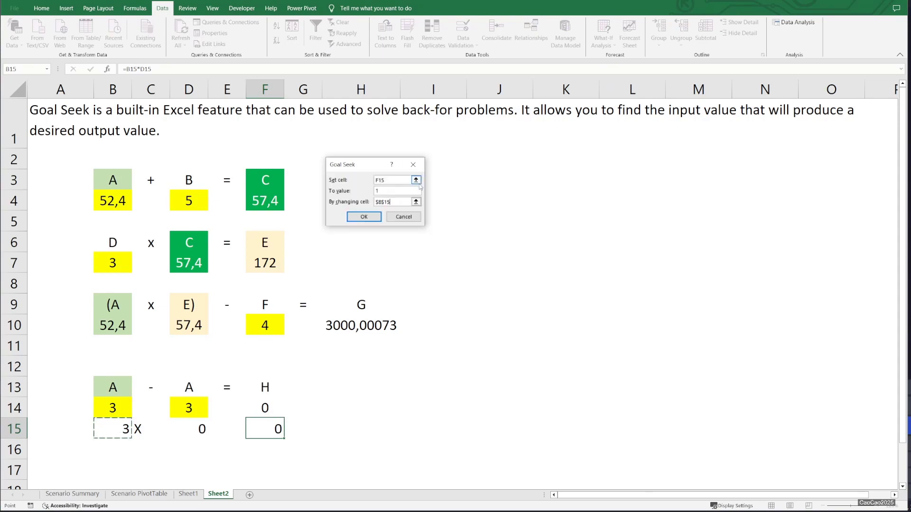
left_click(364, 218)
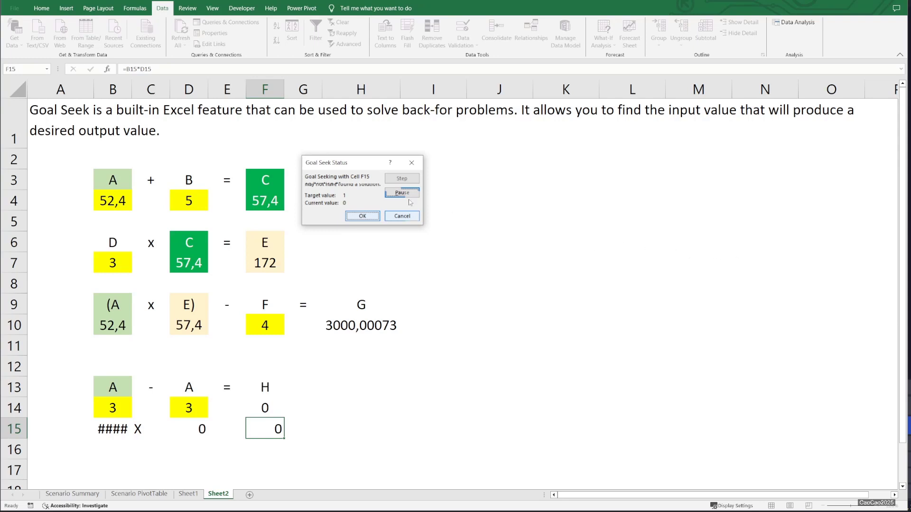
left_click(407, 217)
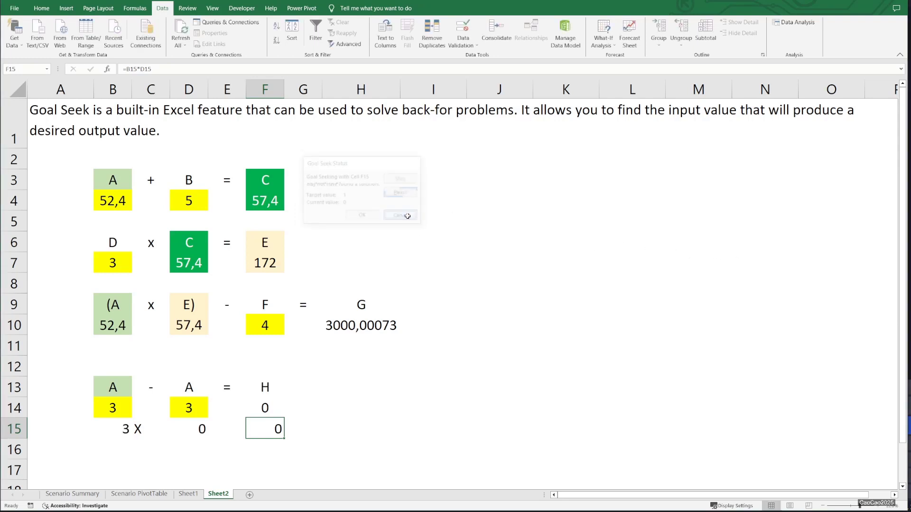